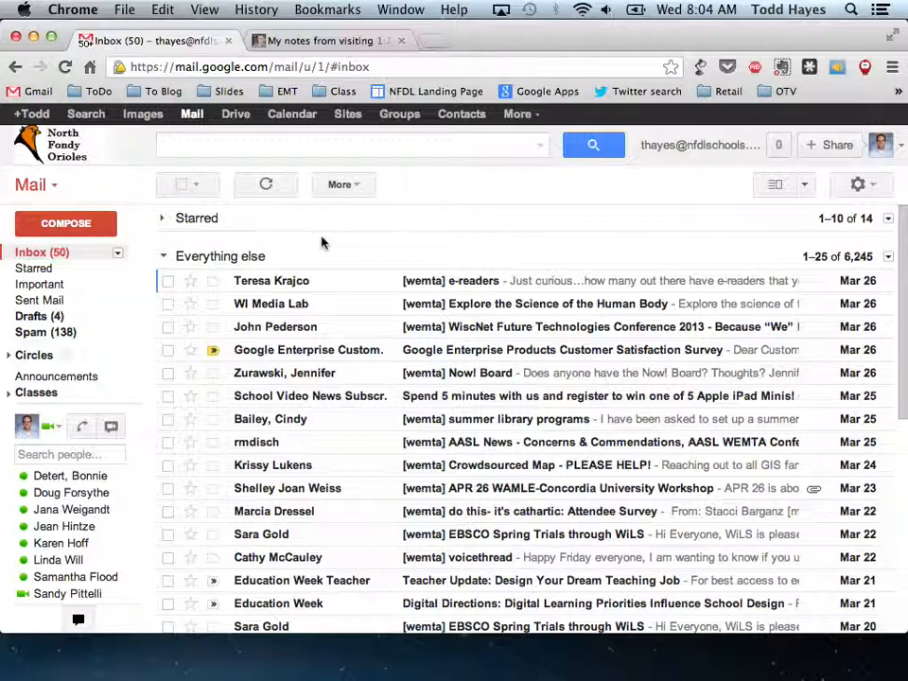
# - Open the "[wemta] e-readers" message from the inbox and examine the labels available for it
pyautogui.click(271, 287)
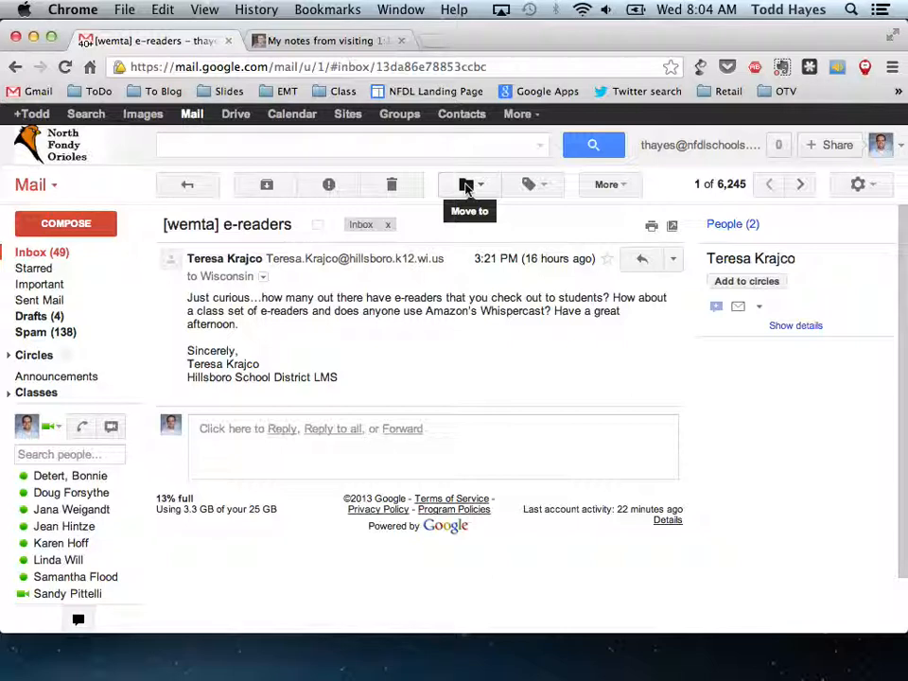
pyautogui.click(531, 187)
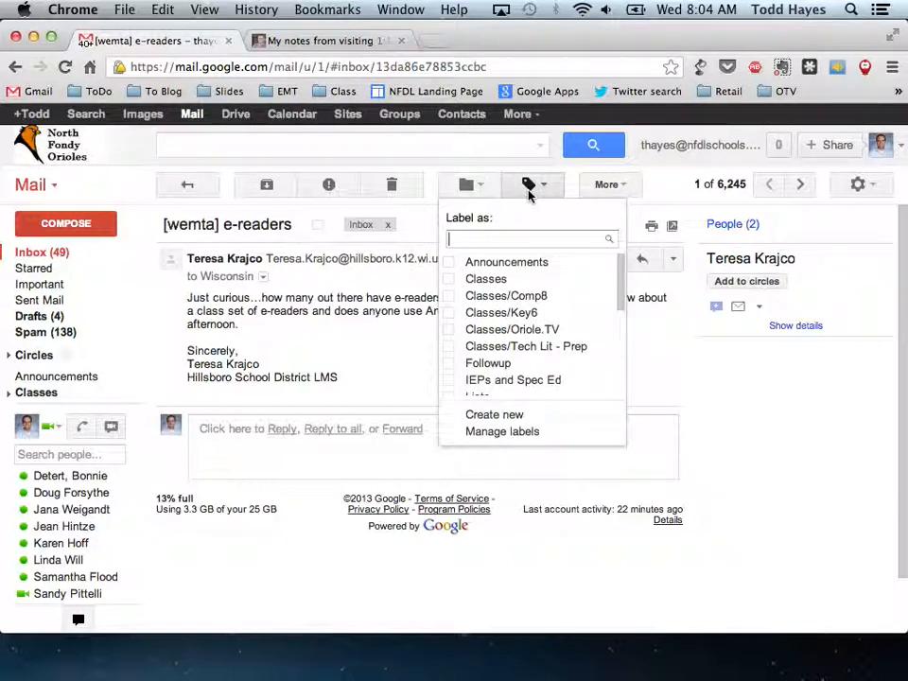
pyautogui.scroll(-6, 517, 350)
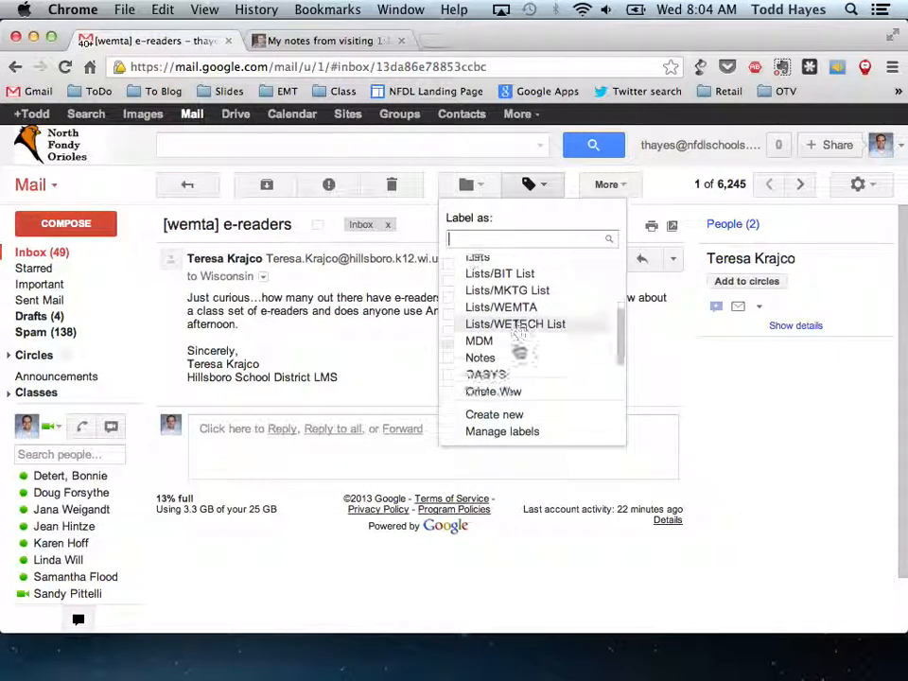
pyautogui.scroll(6, 518, 350)
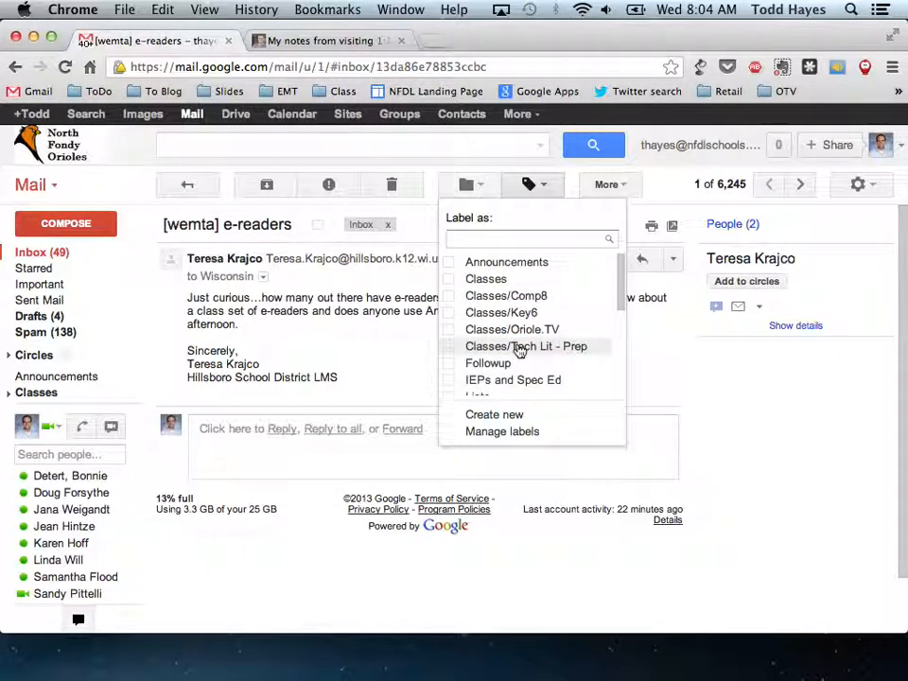
pyautogui.click(494, 415)
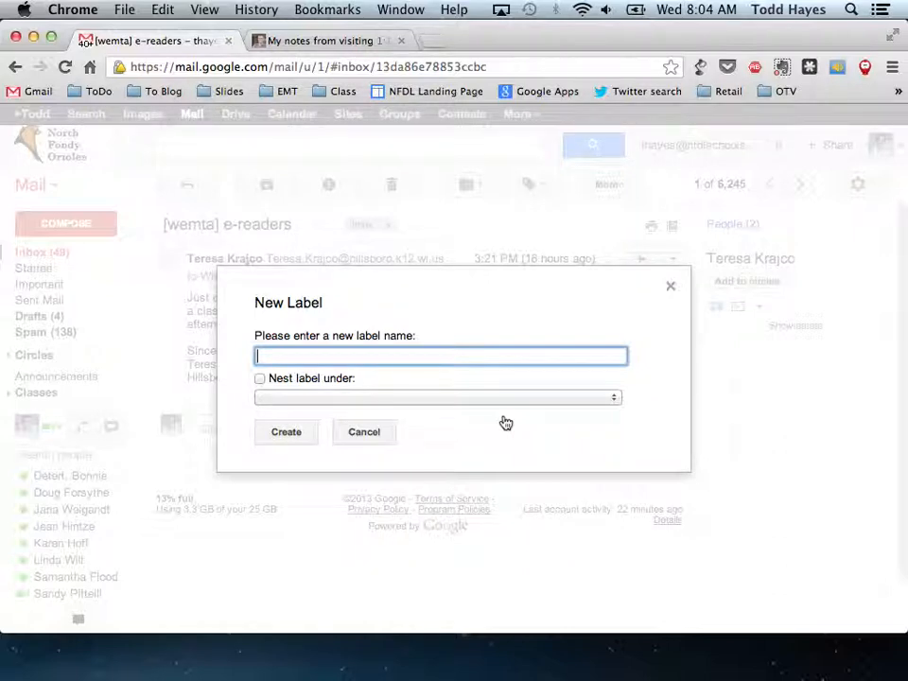
pyautogui.write('Testing')
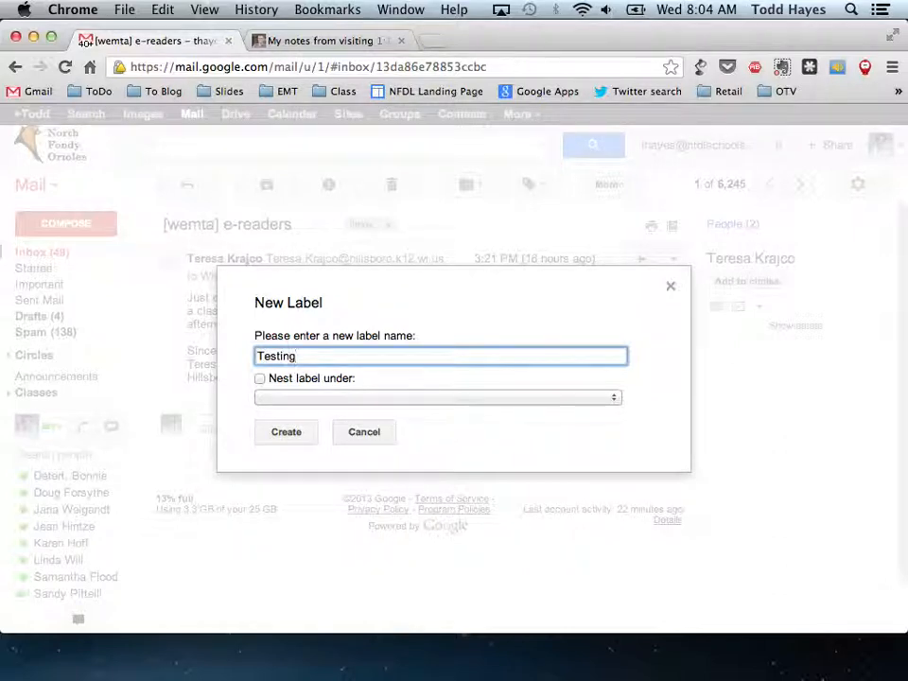
pyautogui.click(370, 439)
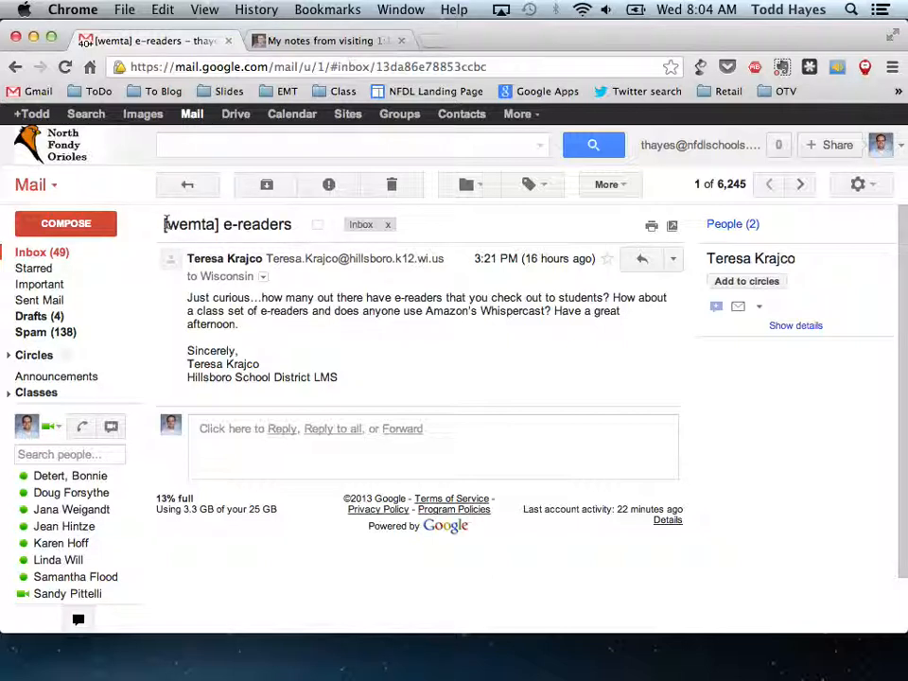
pyautogui.click(179, 189)
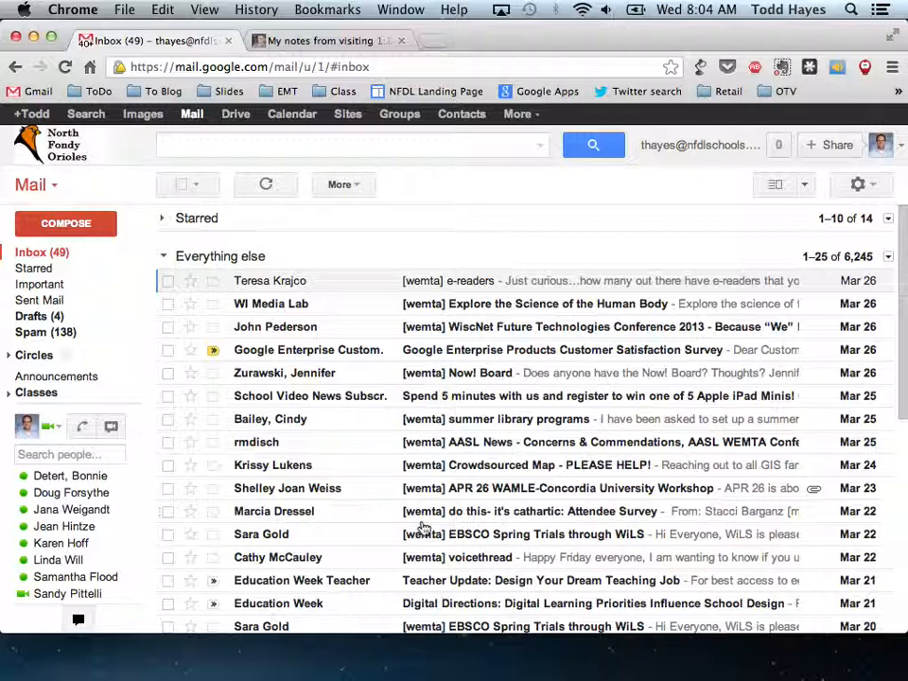
pyautogui.moveTo(71, 304)
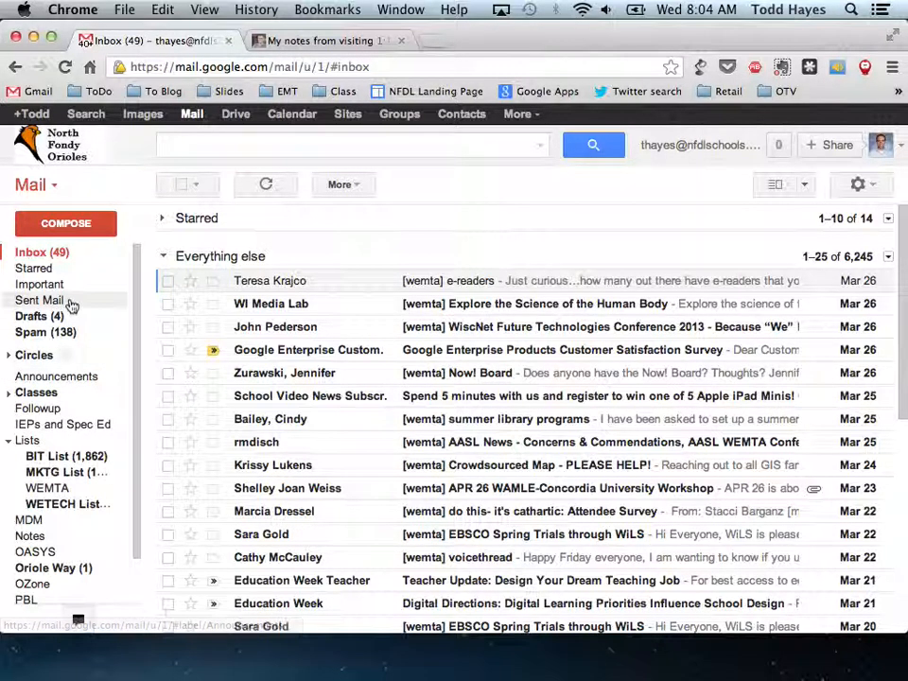
pyautogui.scroll(-1, 71, 303)
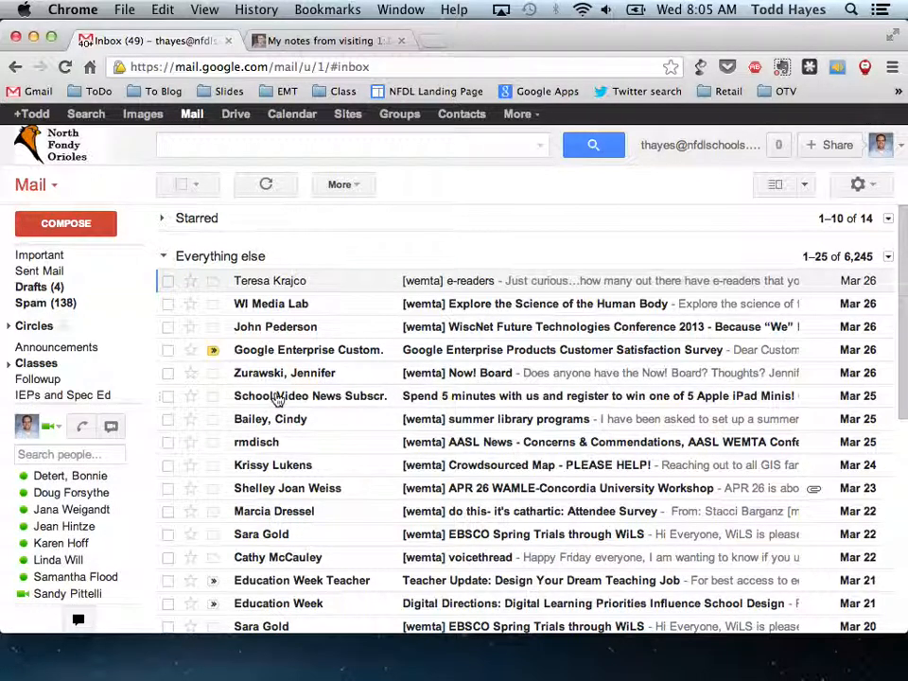
# - Start a new filter for messages in all mail whose subject contains "[wemta]"
pyautogui.moveTo(277, 399)
pyautogui.click(542, 149)
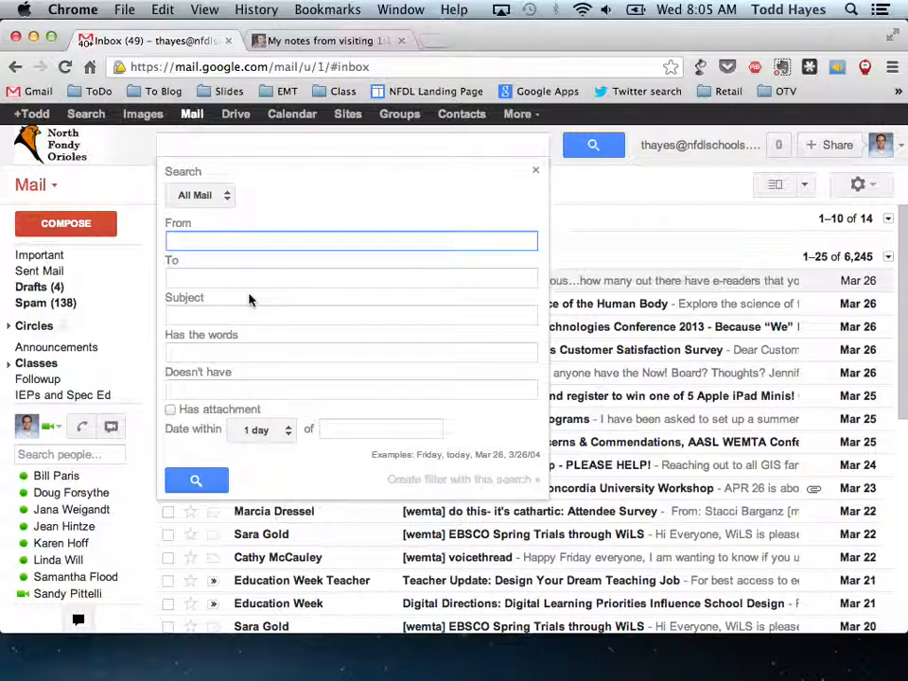
pyautogui.click(219, 317)
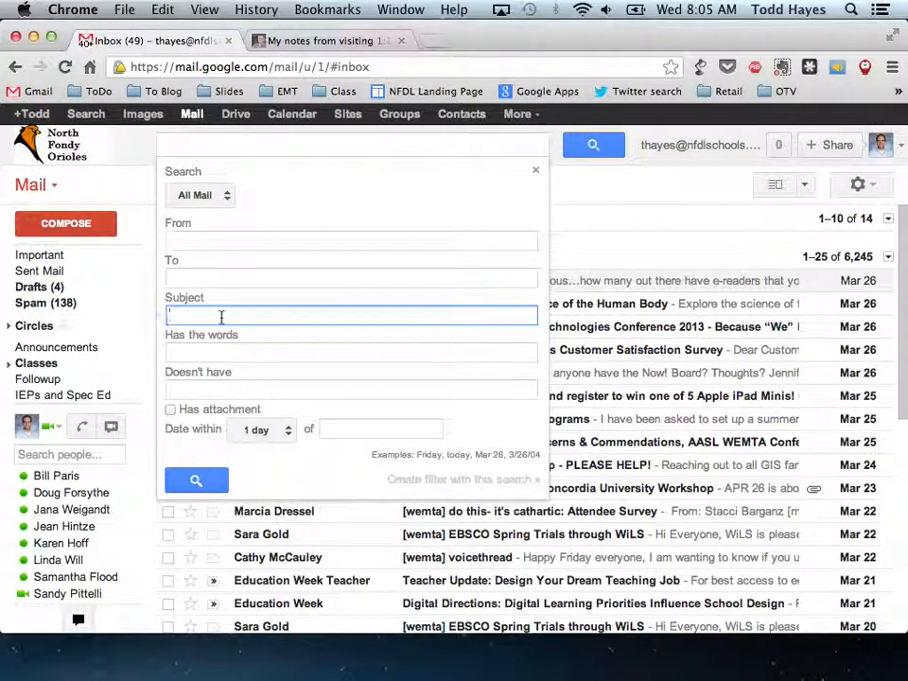
pyautogui.write('[wem')
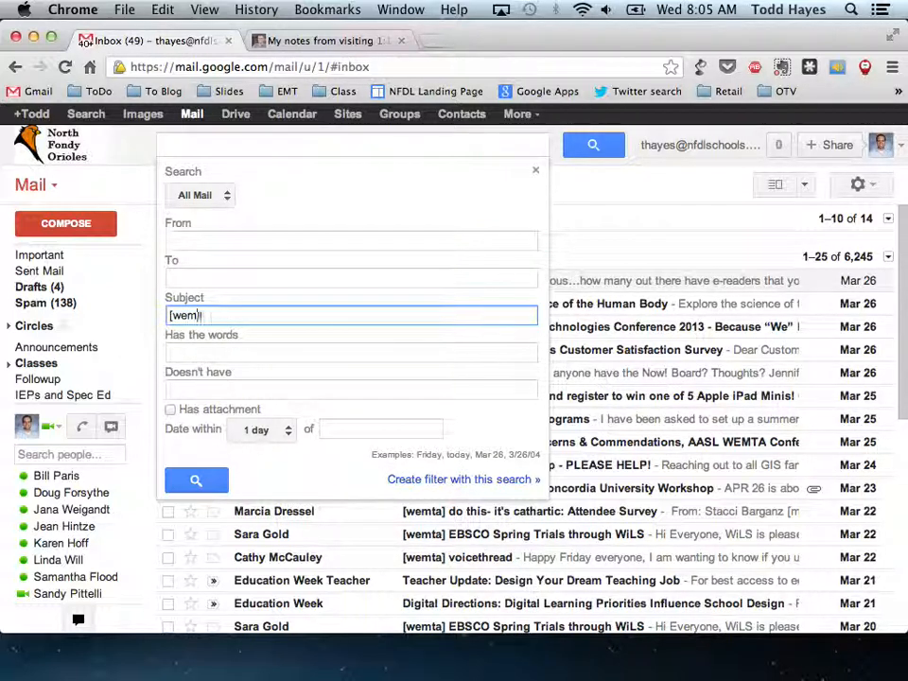
pyautogui.write('ta]')
pyautogui.click(455, 484)
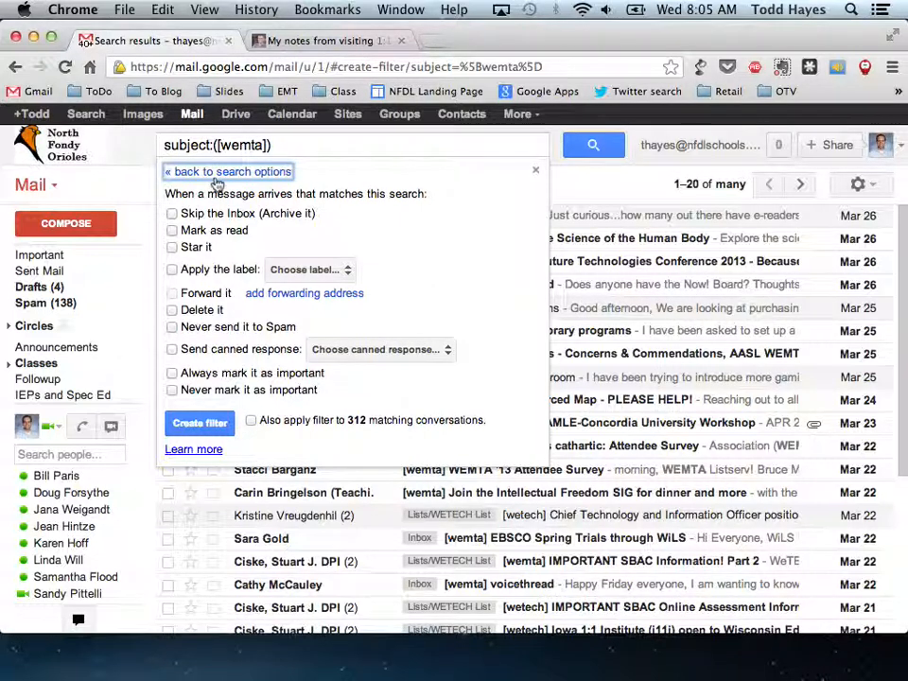
# - Set the filter to skip the inbox, apply the label Lists/WEMTA and include existing matching conversations, then create it
pyautogui.click(172, 215)
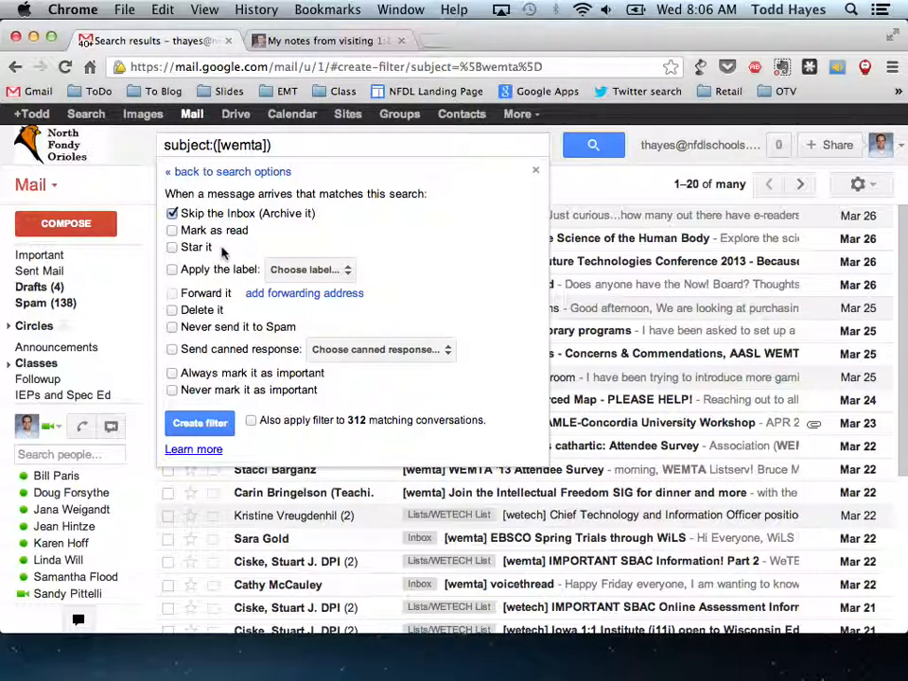
pyautogui.click(303, 269)
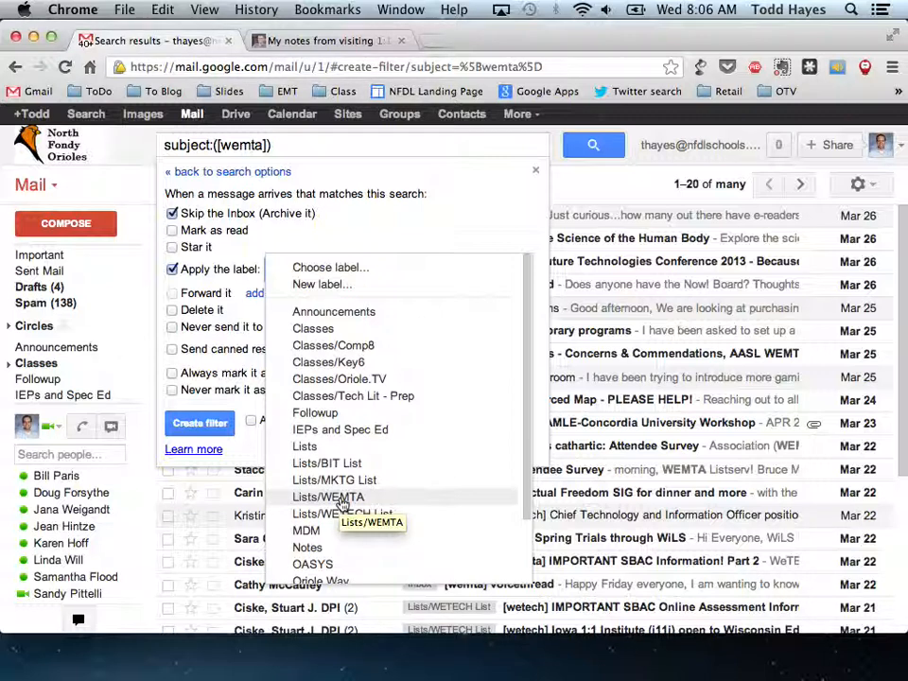
pyautogui.click(342, 502)
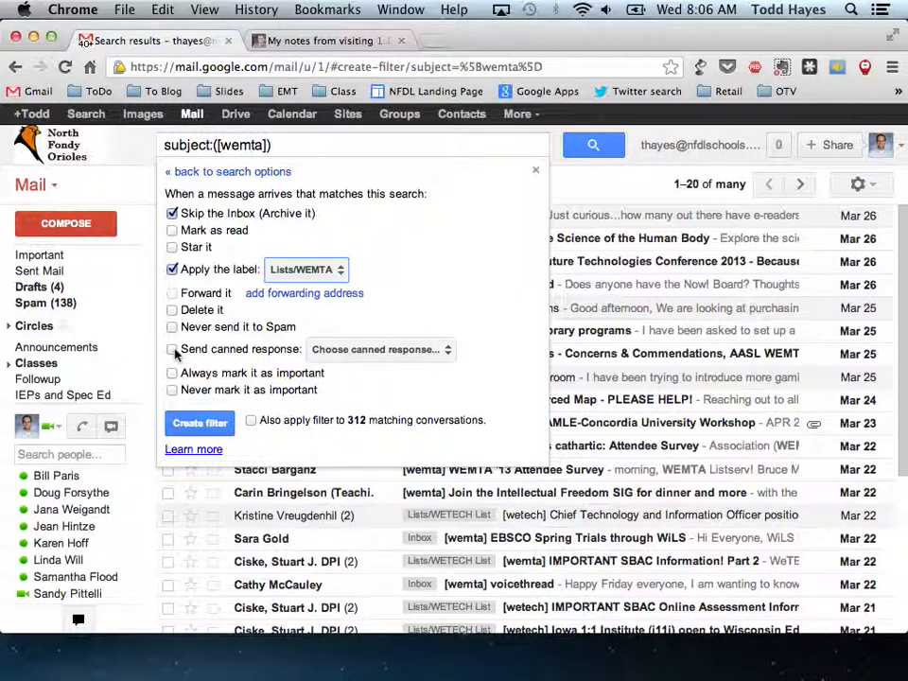
pyautogui.click(348, 352)
pyautogui.click(354, 350)
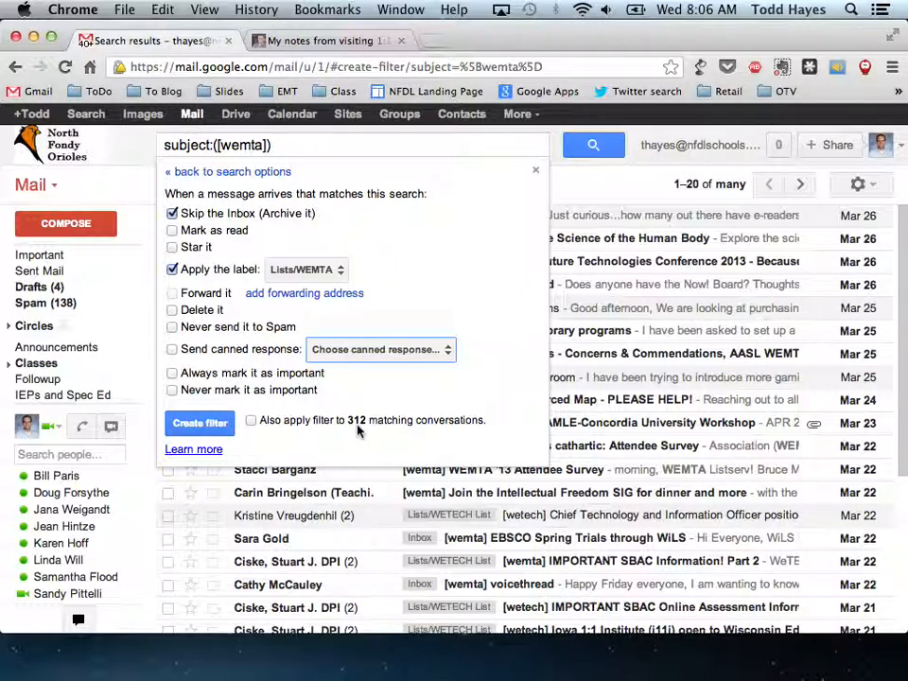
pyautogui.click(250, 421)
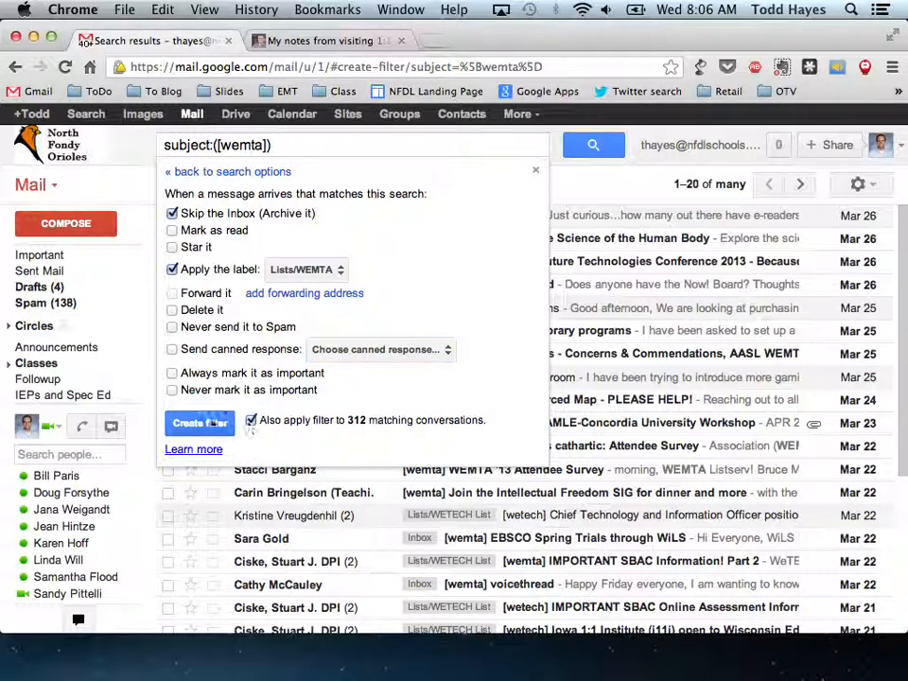
pyautogui.click(195, 423)
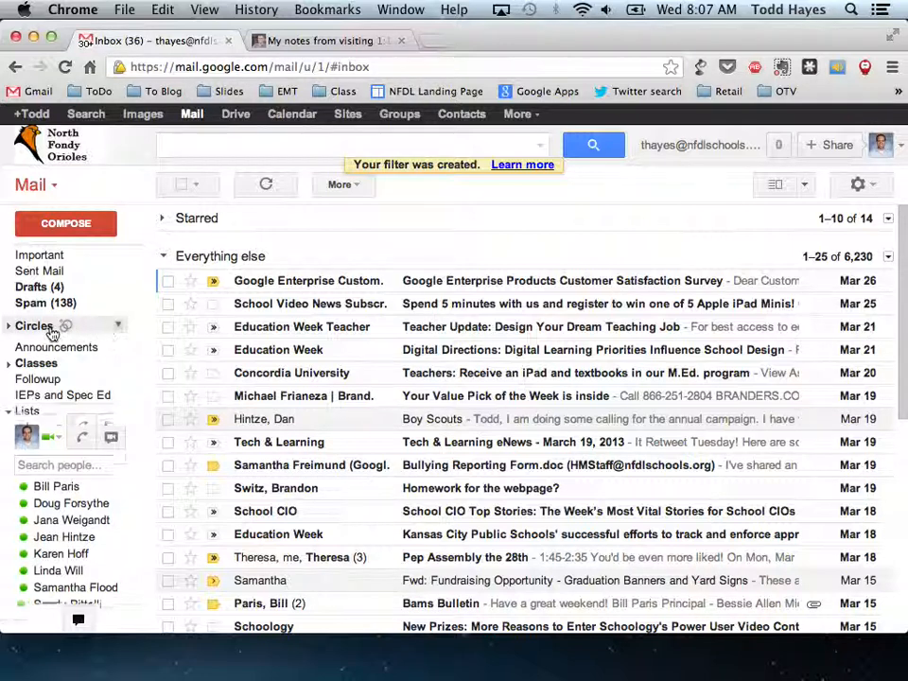
# - Search the mail by the label Lists/WEMTA and look through the labelled messages
pyautogui.click(203, 143)
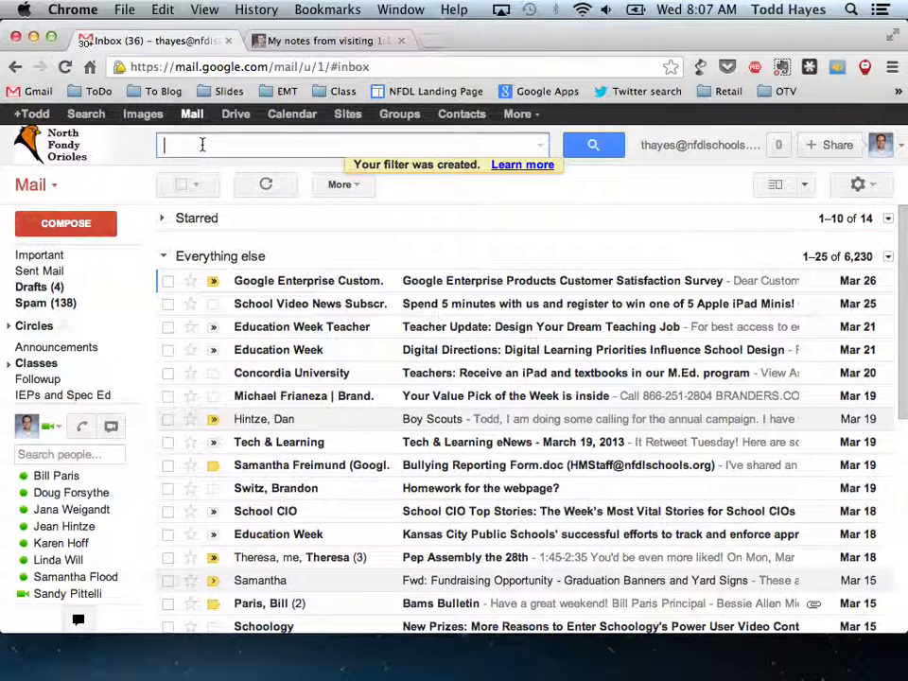
pyautogui.write('label:')
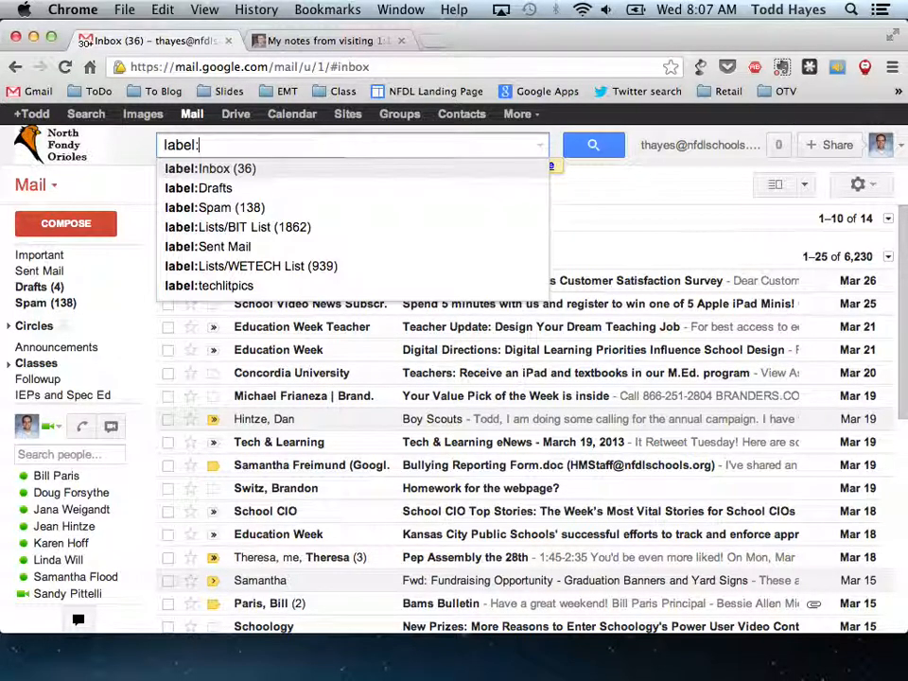
pyautogui.write('lis')
pyautogui.press('BackSpace')
pyautogui.press('BackSpace')
pyautogui.press('BackSpace')
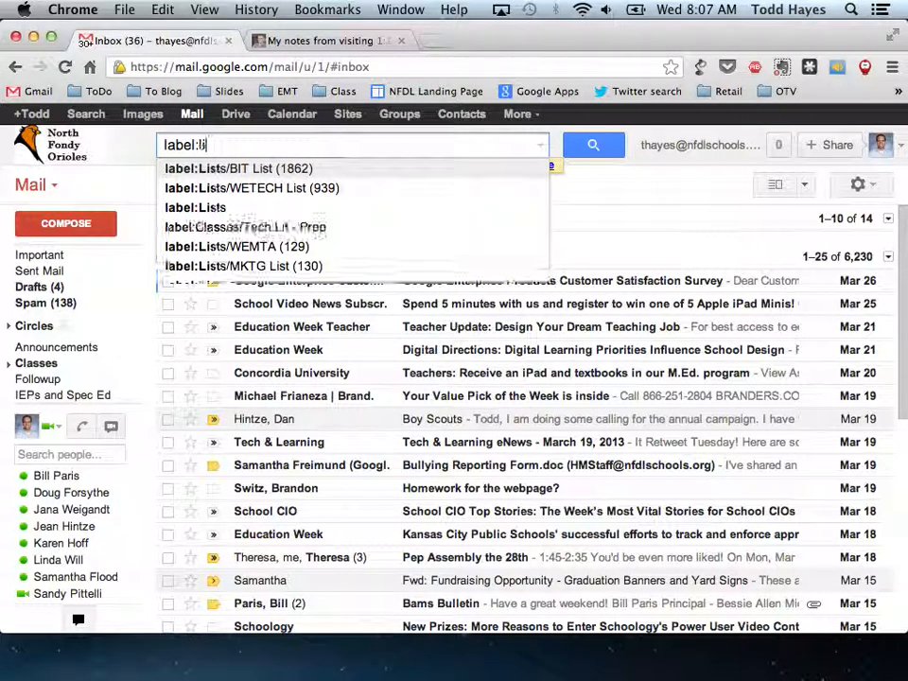
pyautogui.write('we')
pyautogui.press('Down')
pyautogui.press('Down')
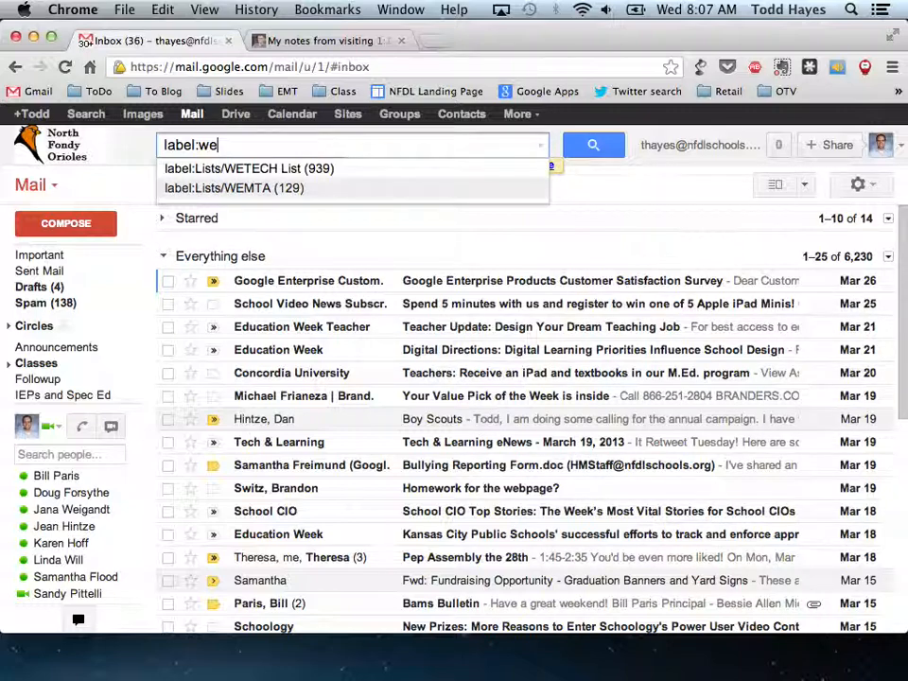
pyautogui.press('Return')
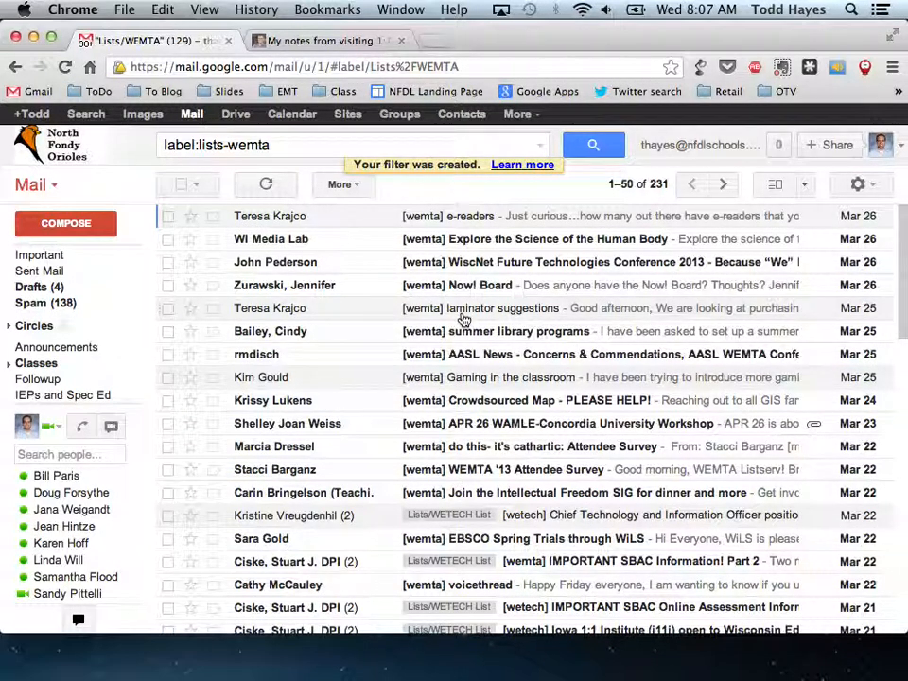
pyautogui.scroll(-5, 461, 318)
pyautogui.scroll(5, 463, 319)
# - Return to the inbox and check the filter creation option in the advanced search form, closing the form again
pyautogui.moveTo(25, 264)
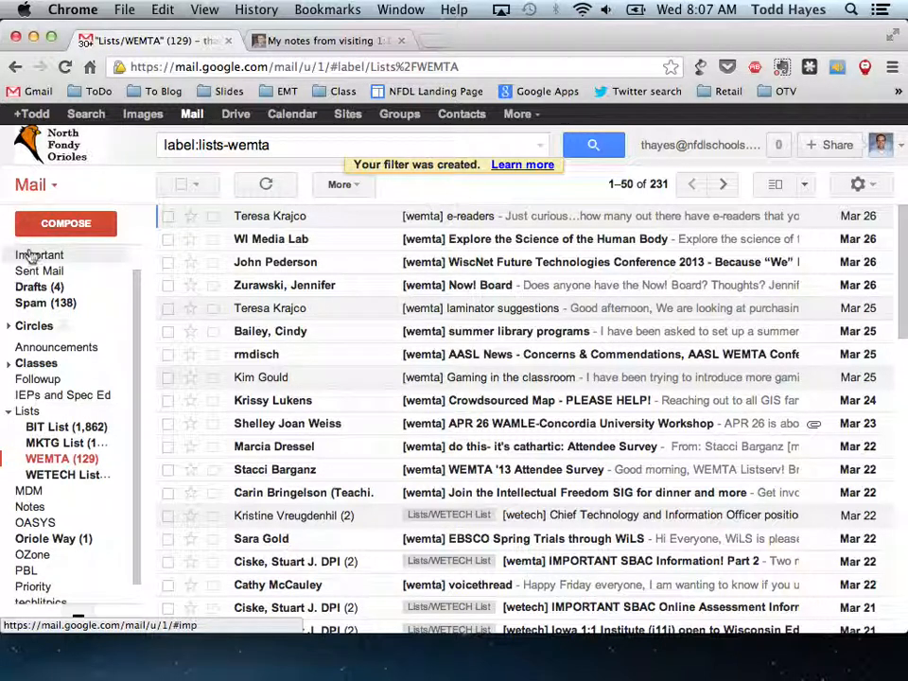
pyautogui.click(36, 253)
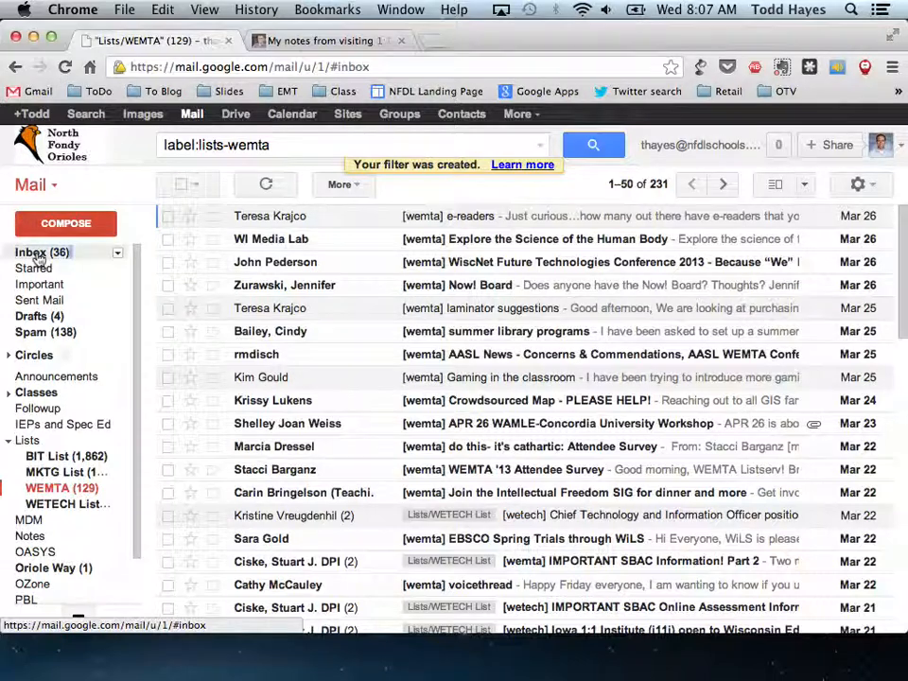
pyautogui.click(541, 146)
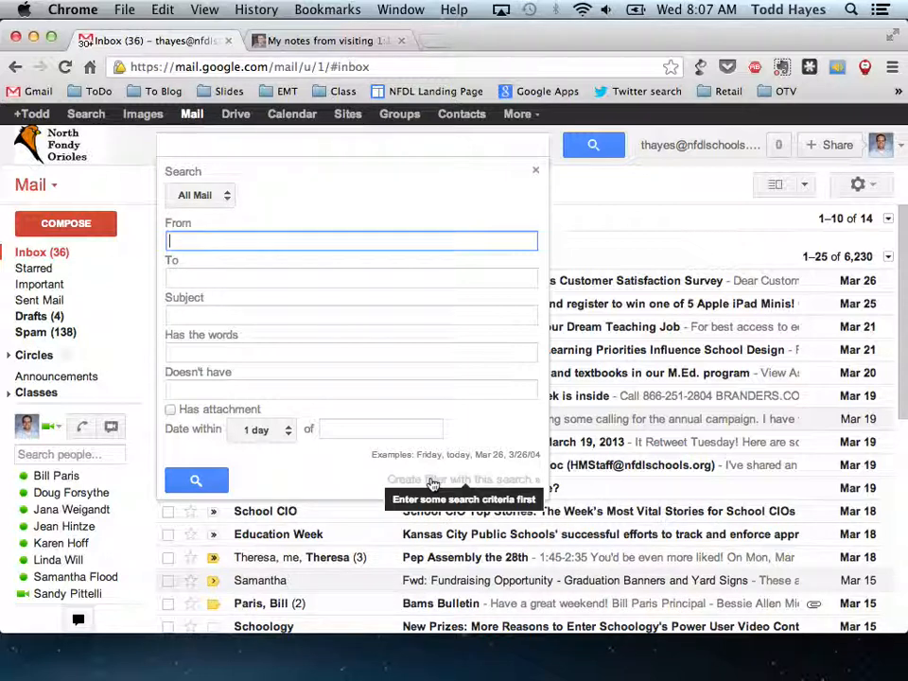
pyautogui.click(541, 146)
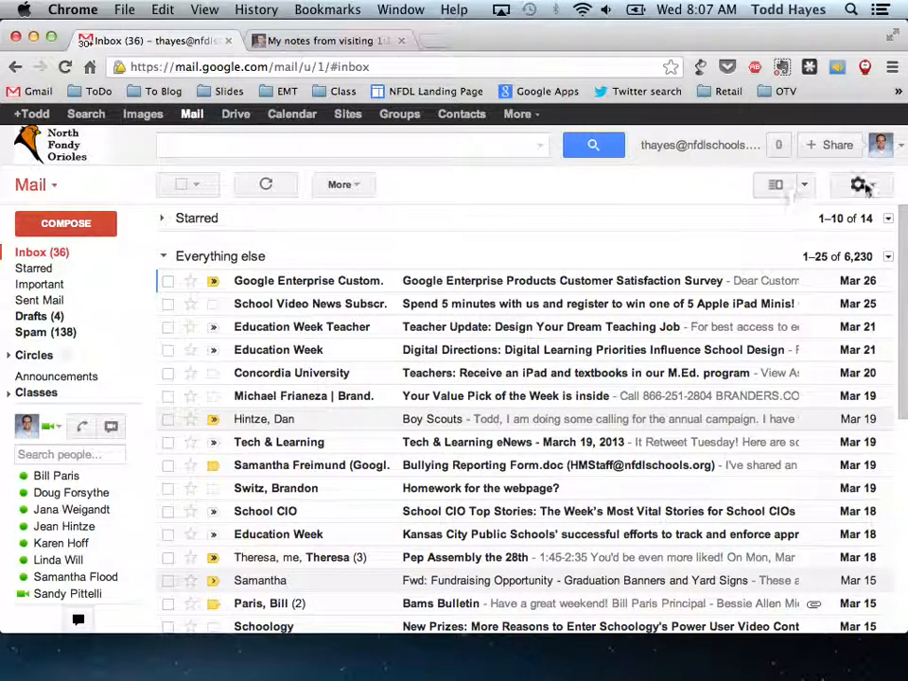
# - Open the mail settings and examine the visibility options for the system labels and circles
pyautogui.click(874, 186)
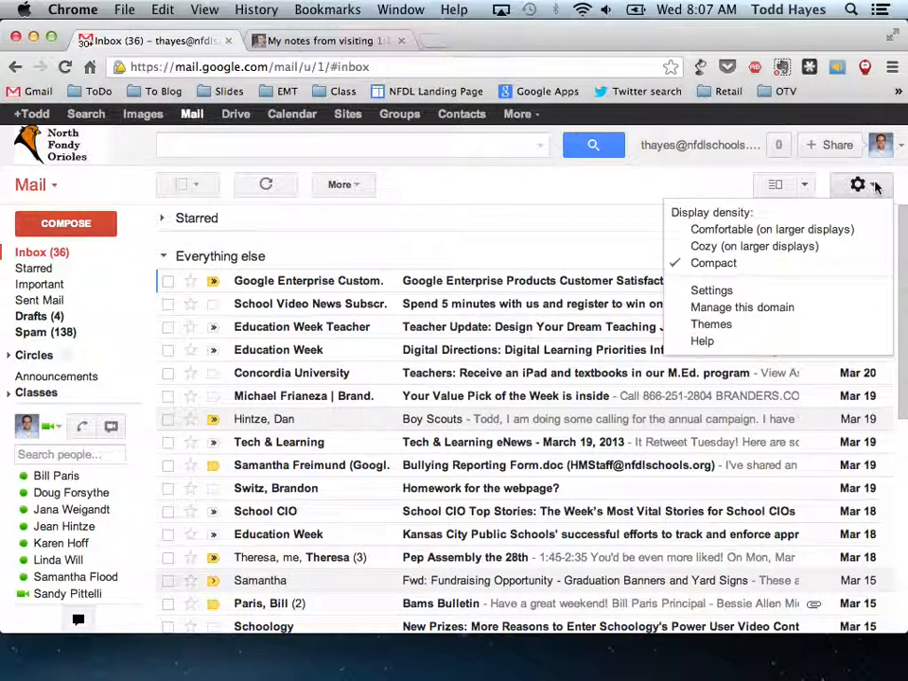
pyautogui.click(759, 294)
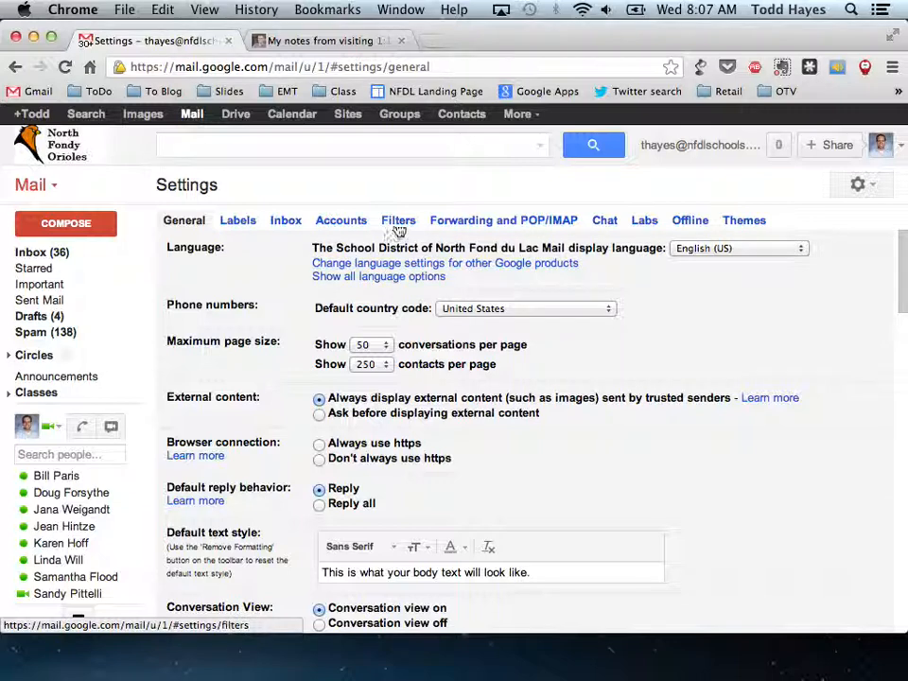
pyautogui.click(240, 221)
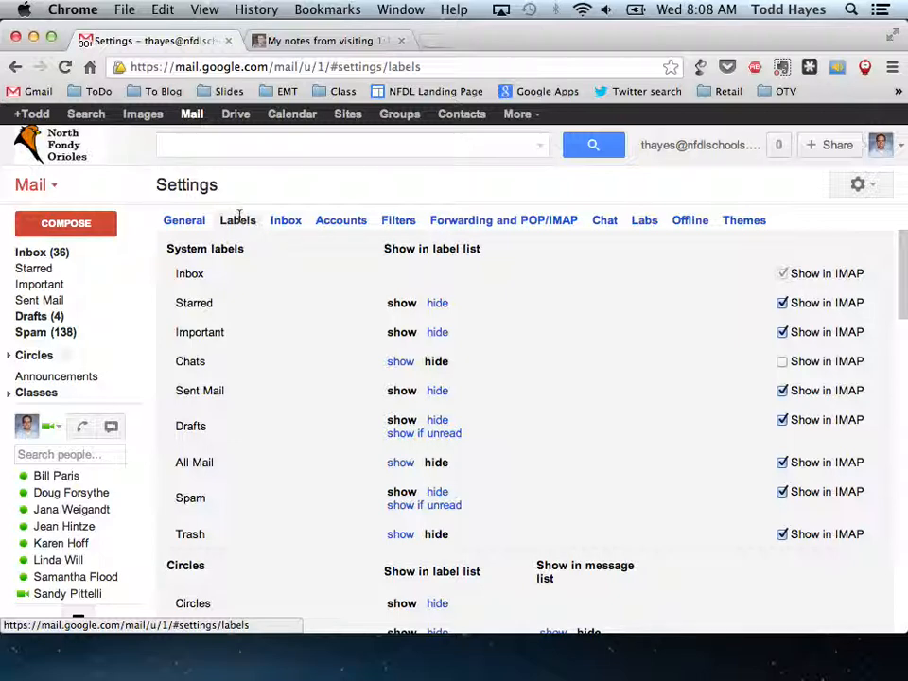
pyautogui.scroll(-5, 264, 336)
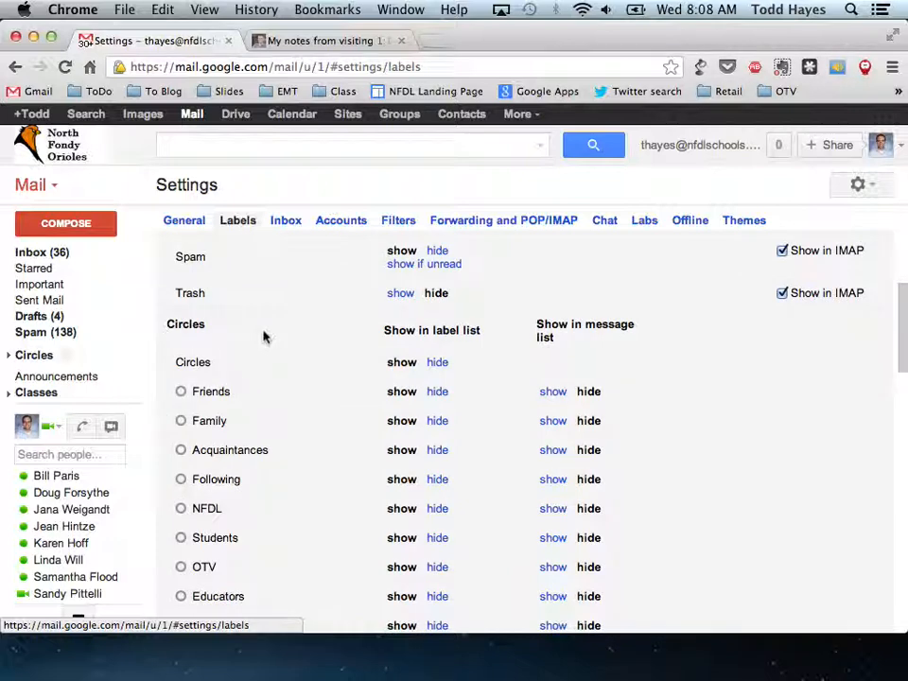
pyautogui.scroll(5, 264, 336)
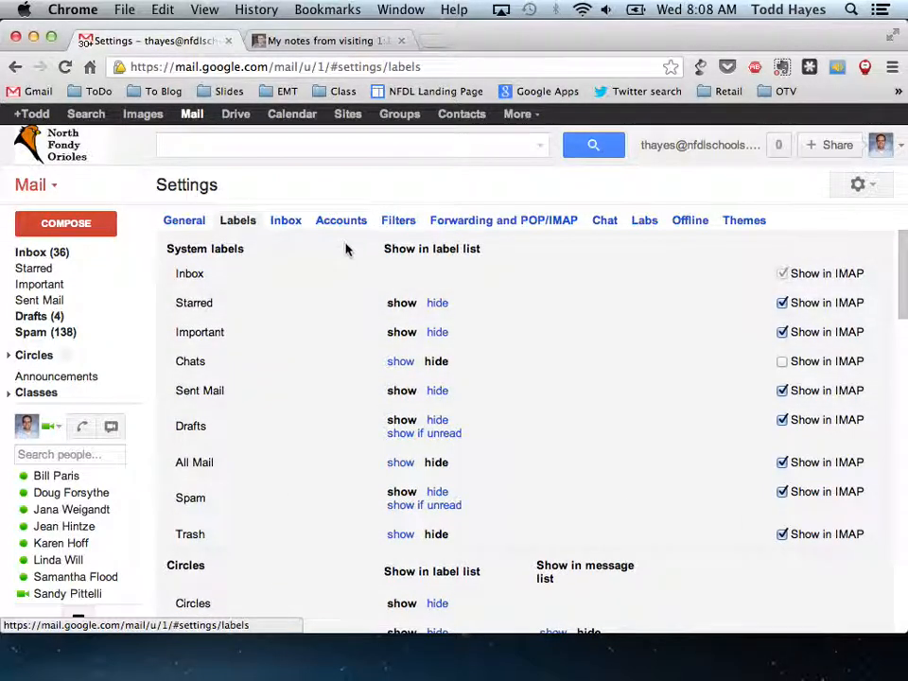
# - Examine the list of filters applied to incoming mail in the settings
pyautogui.click(399, 221)
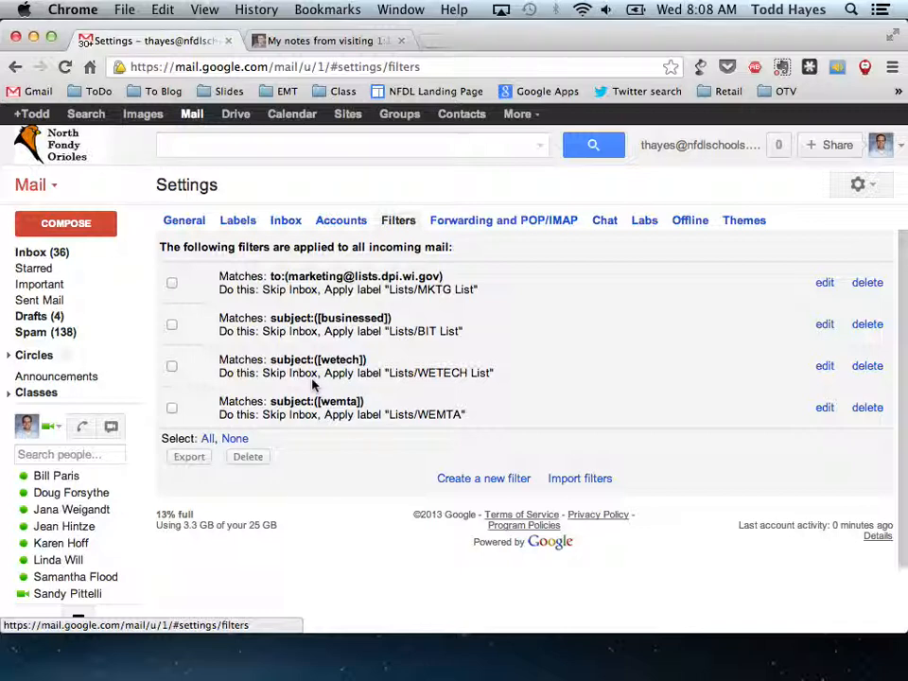
pyautogui.scroll(-2, 313, 383)
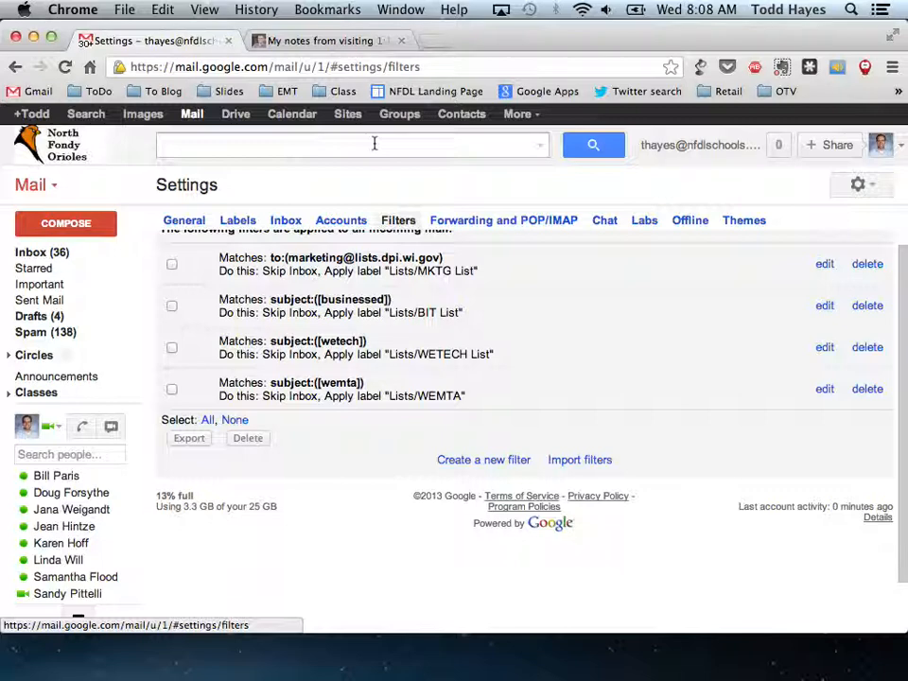
pyautogui.scroll(2, 373, 247)
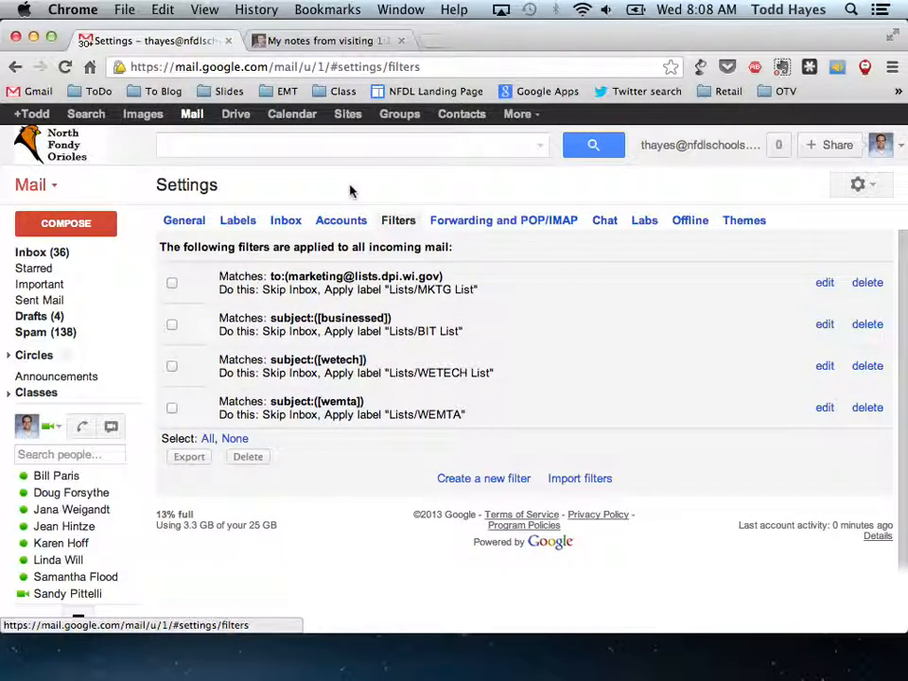